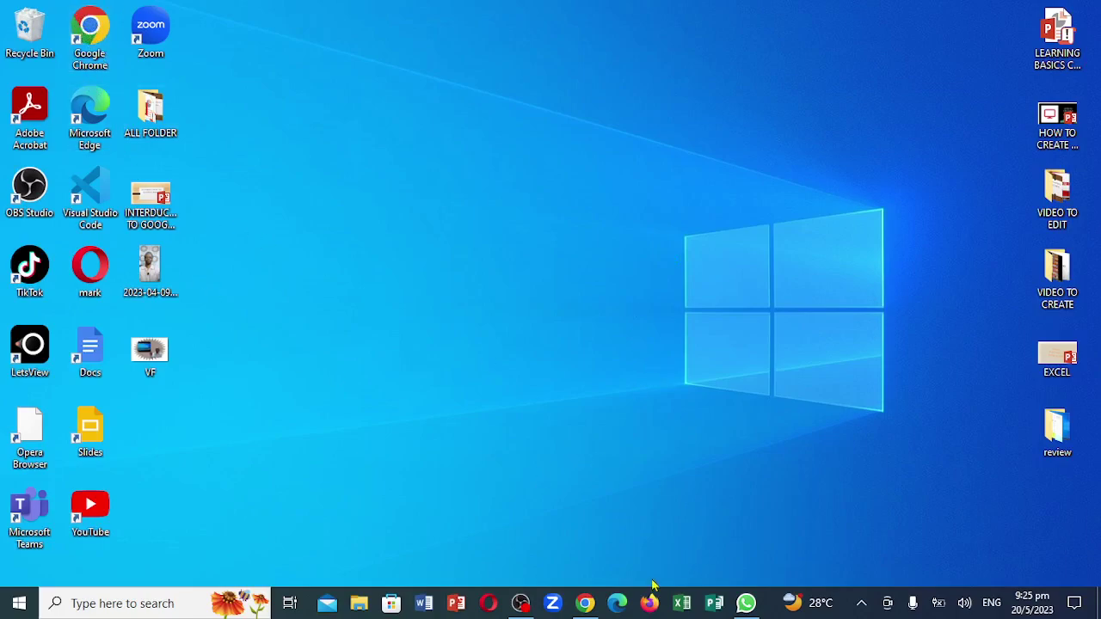
Launch Google Chrome from the Windows taskbar to a New Tab page.
left_click(586, 604)
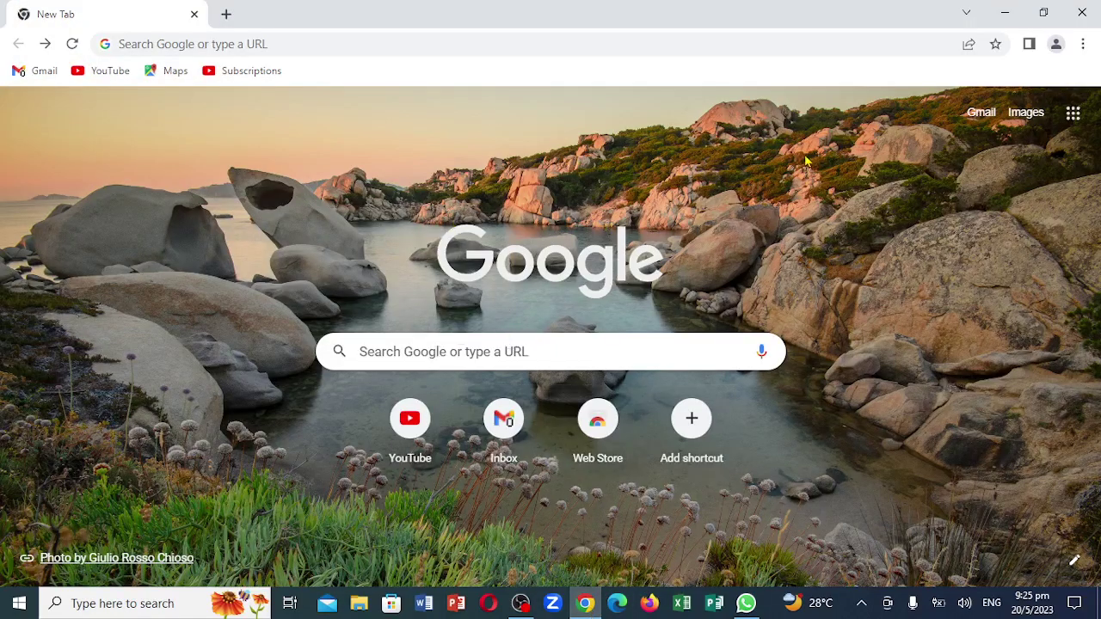
Open Google Calendar from the Google apps panel, reaching the account chooser.
left_click(1074, 116)
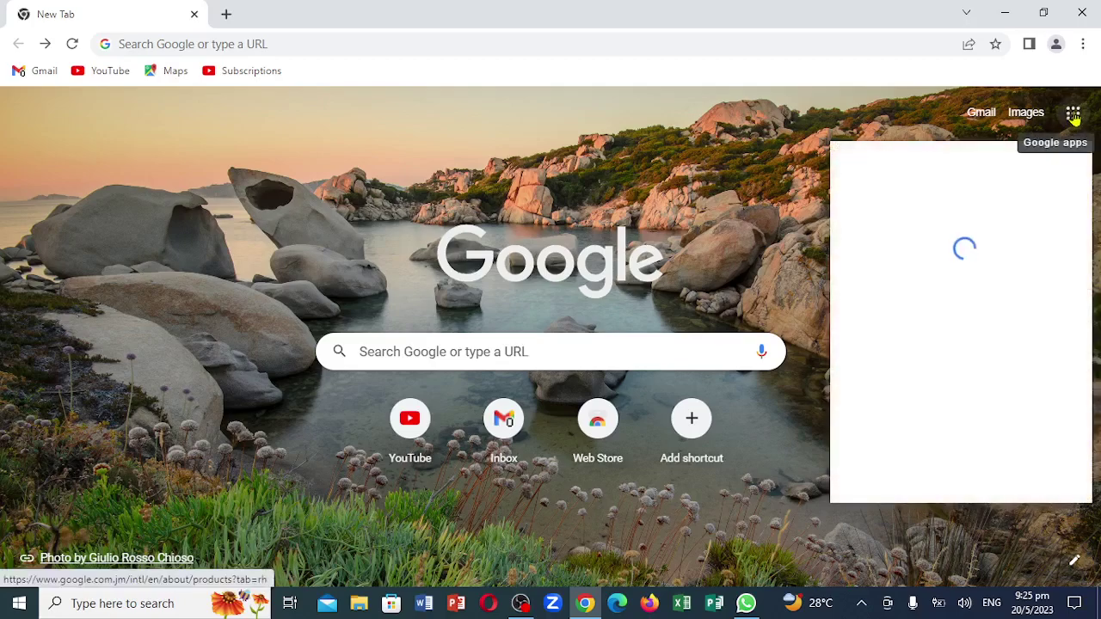
left_click(1070, 214)
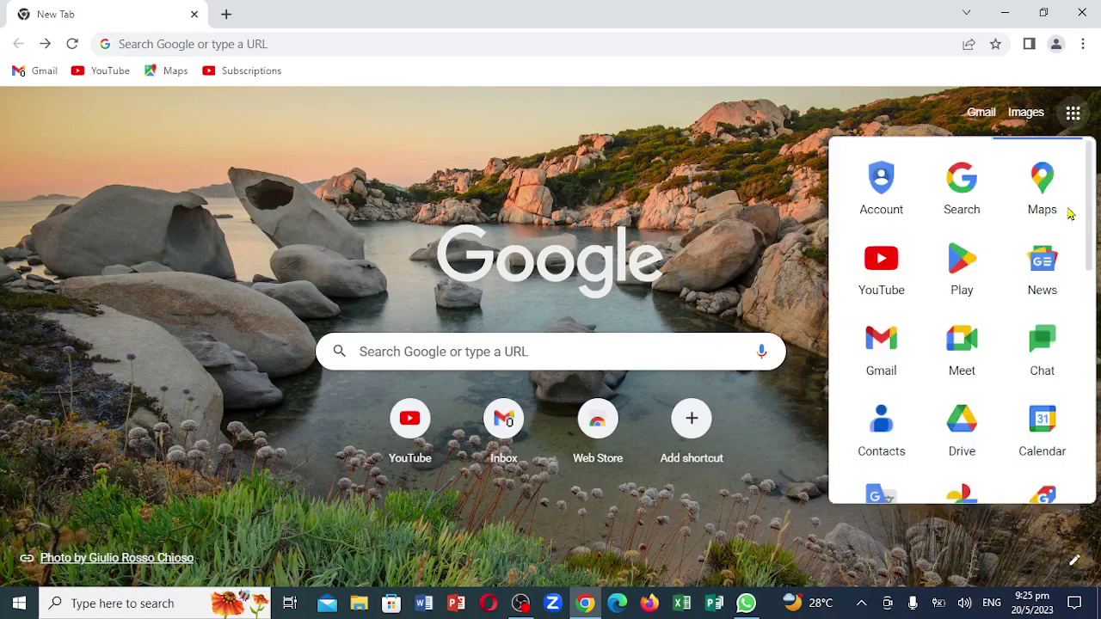
left_click(1040, 438)
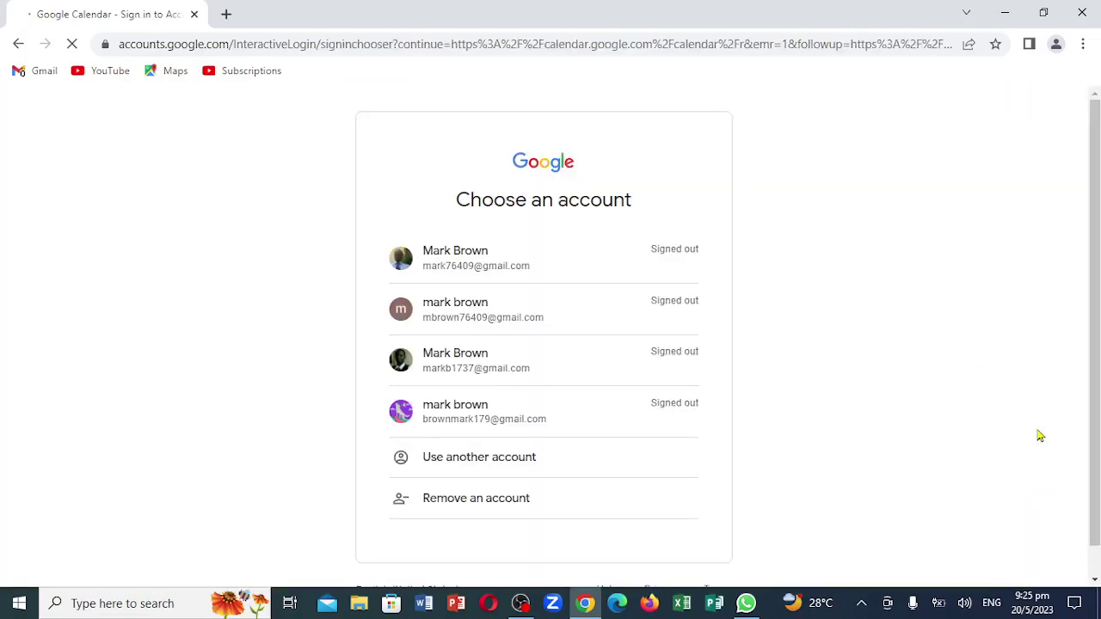
Sign in with the first saved account and its password to load Calendar's 20 May 2023 day view.
left_click(461, 259)
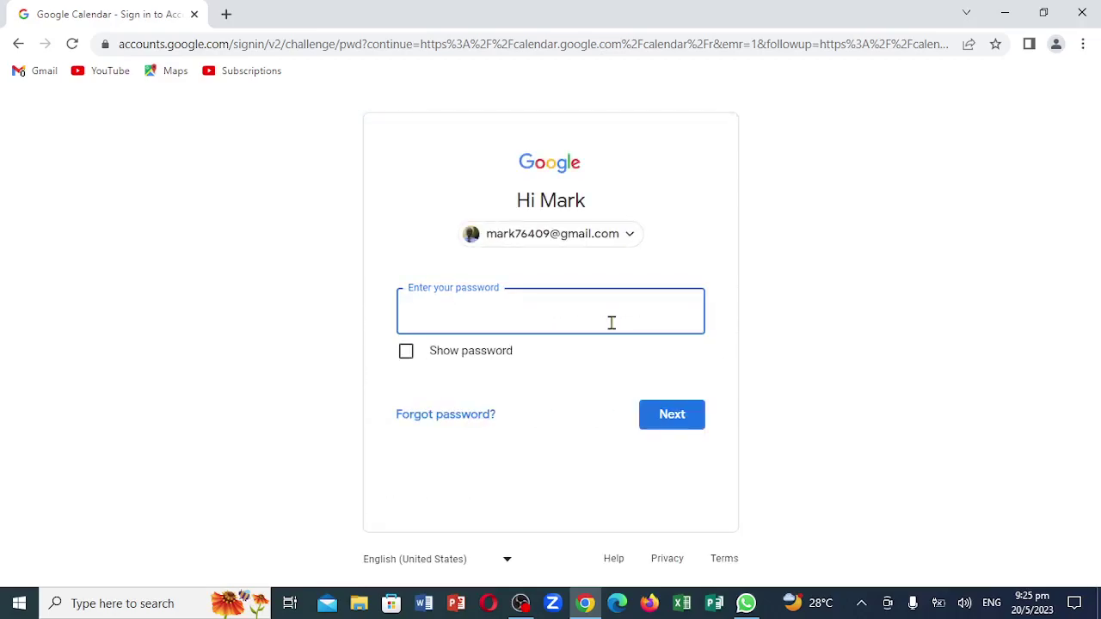
type("•••••••••••")
left_click(672, 416)
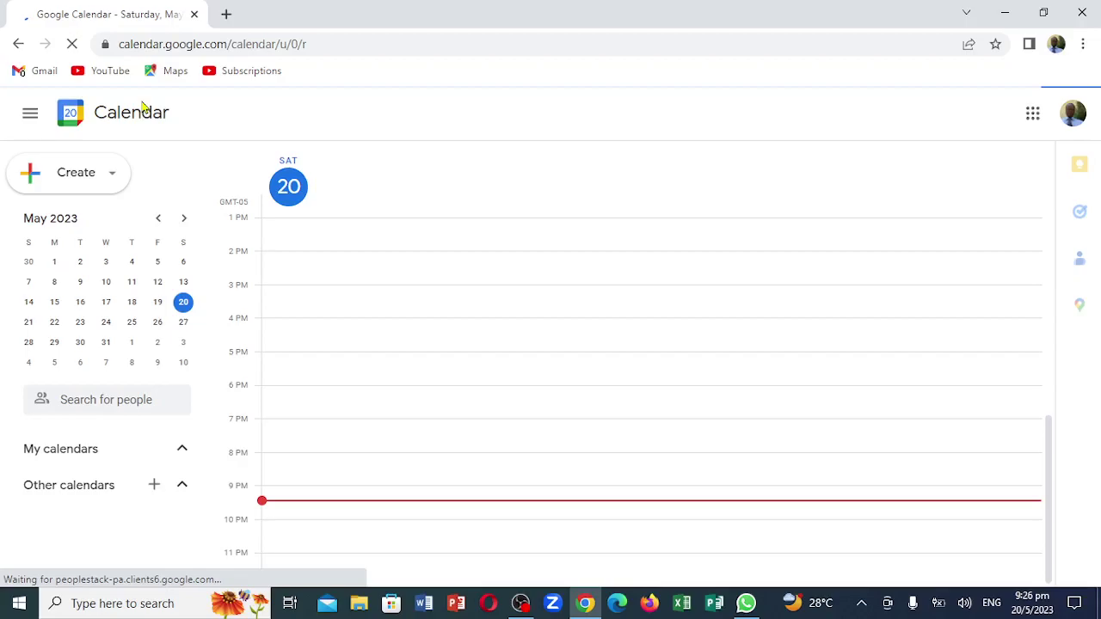
Place an untitled event in the 2–3pm slot on Saturday, 20 May, keeping the Day view.
left_click(112, 179)
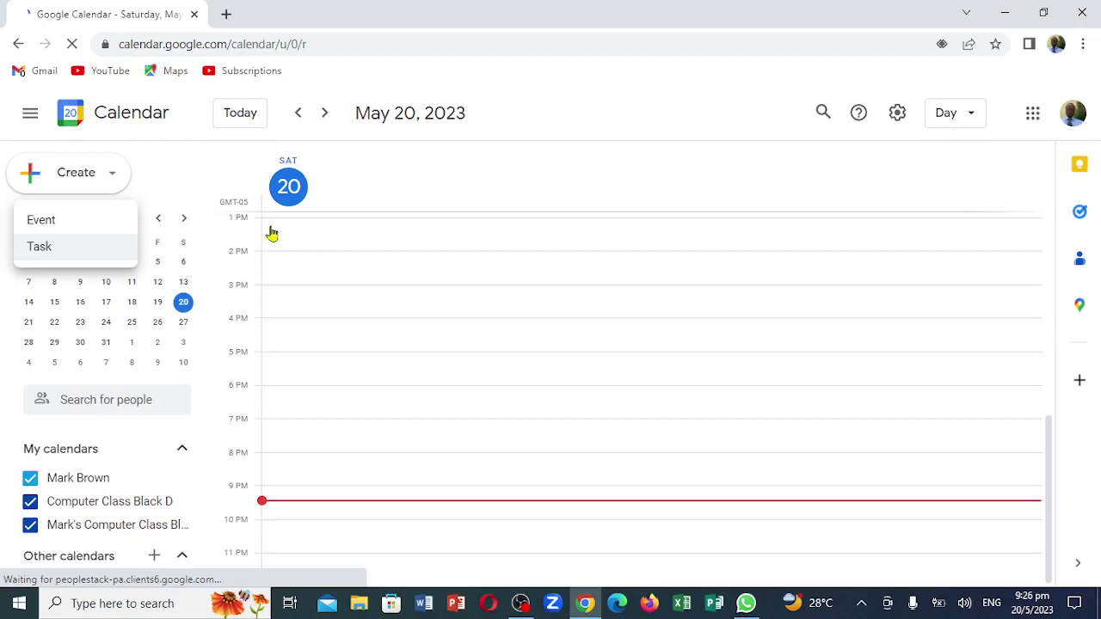
left_click(969, 116)
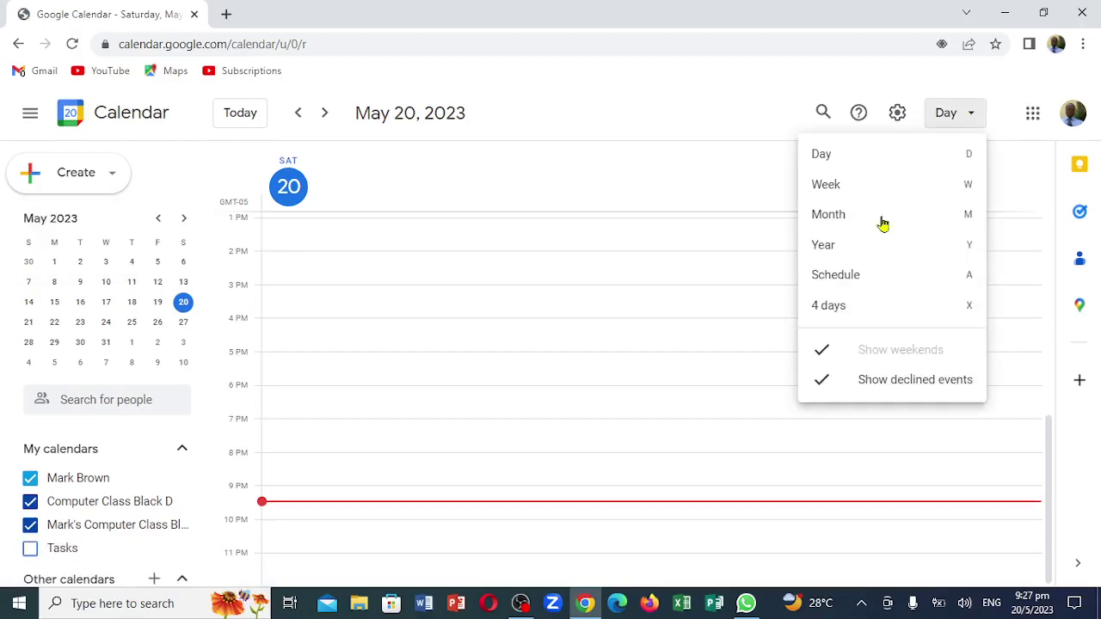
left_click(621, 322)
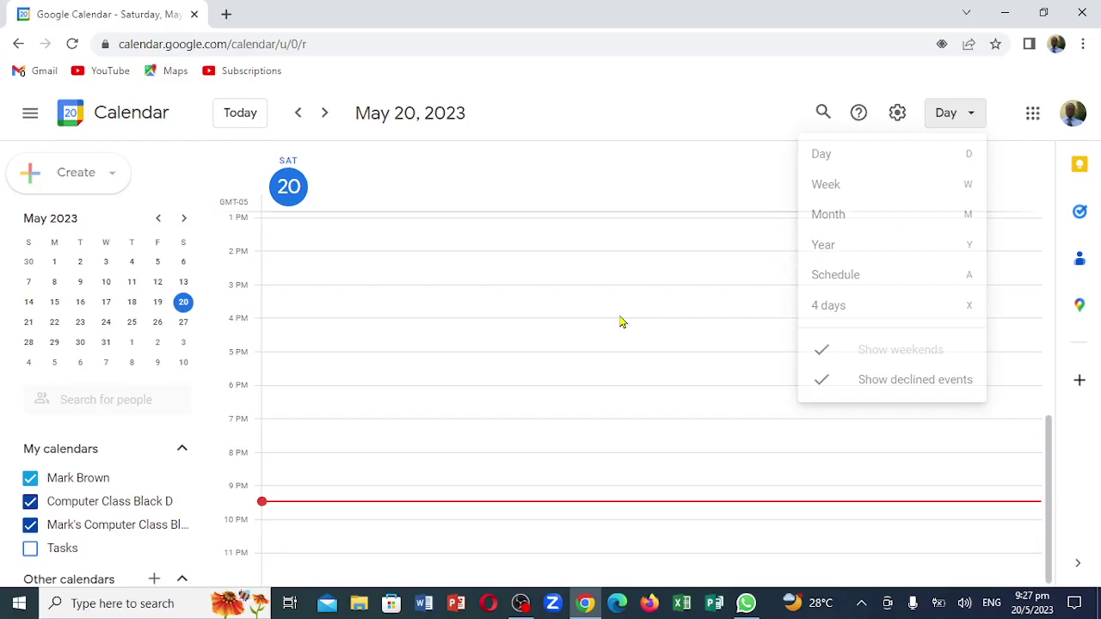
left_click(394, 283)
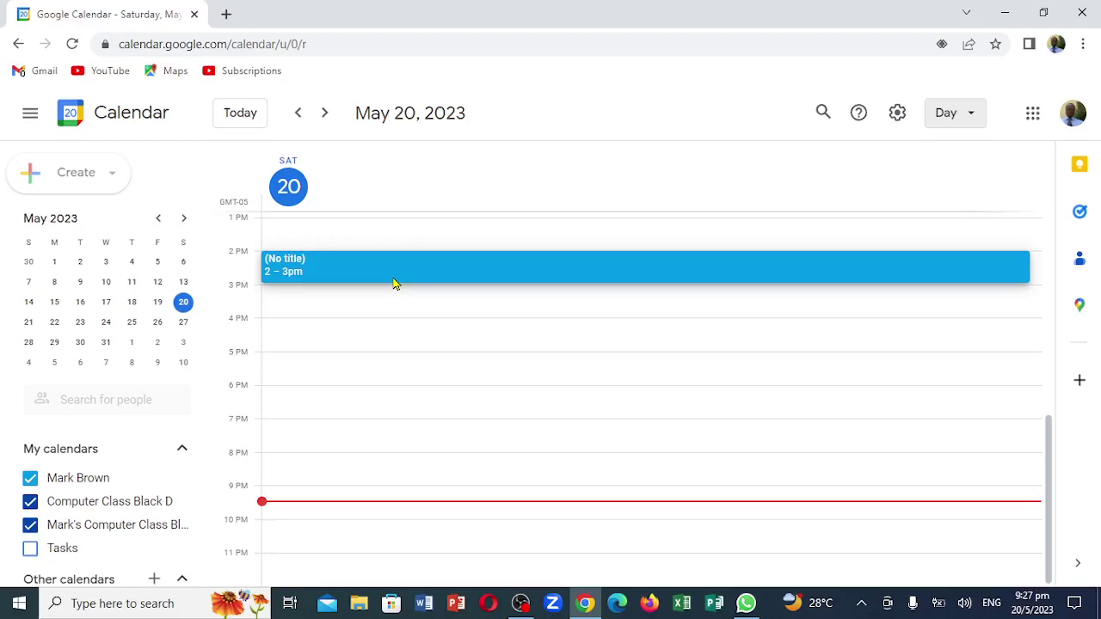
Title the 2:00–3:00pm May 20 event 'CLASS MEETING'.
left_click(394, 284)
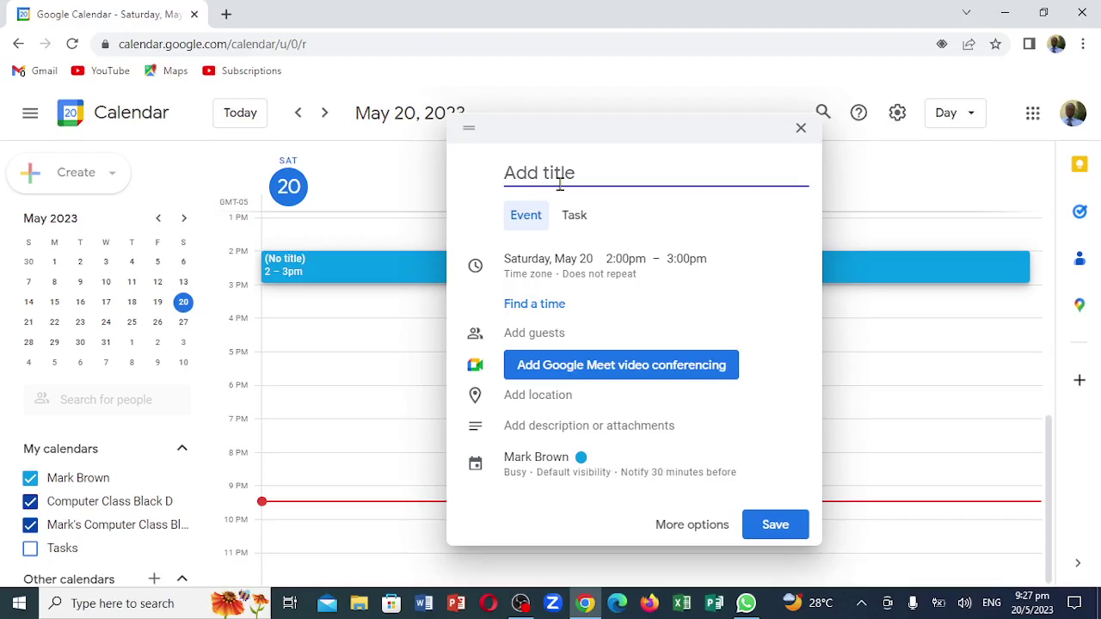
type("CLASS ME")
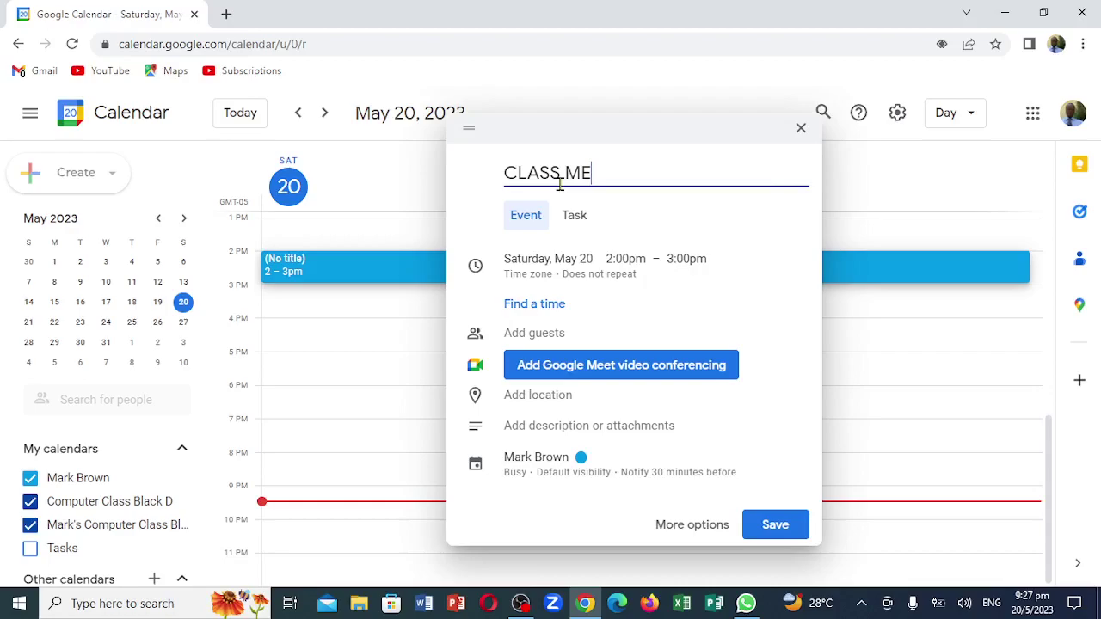
type("ETING")
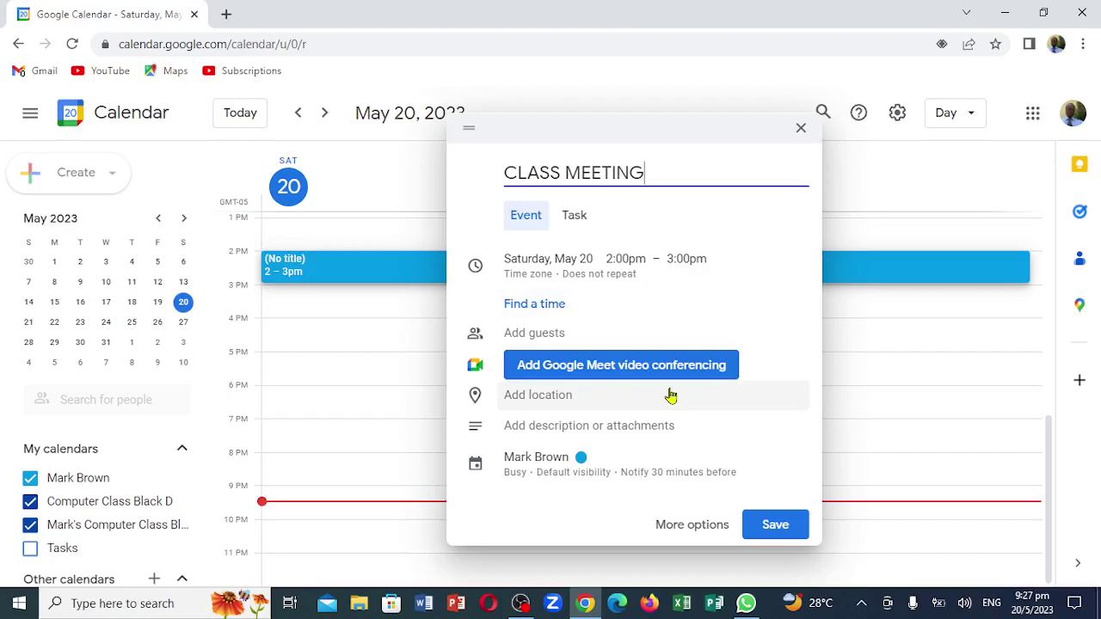
In the full event editor, keep 'Does not repeat' and save CLASS MEETING.
left_click(679, 535)
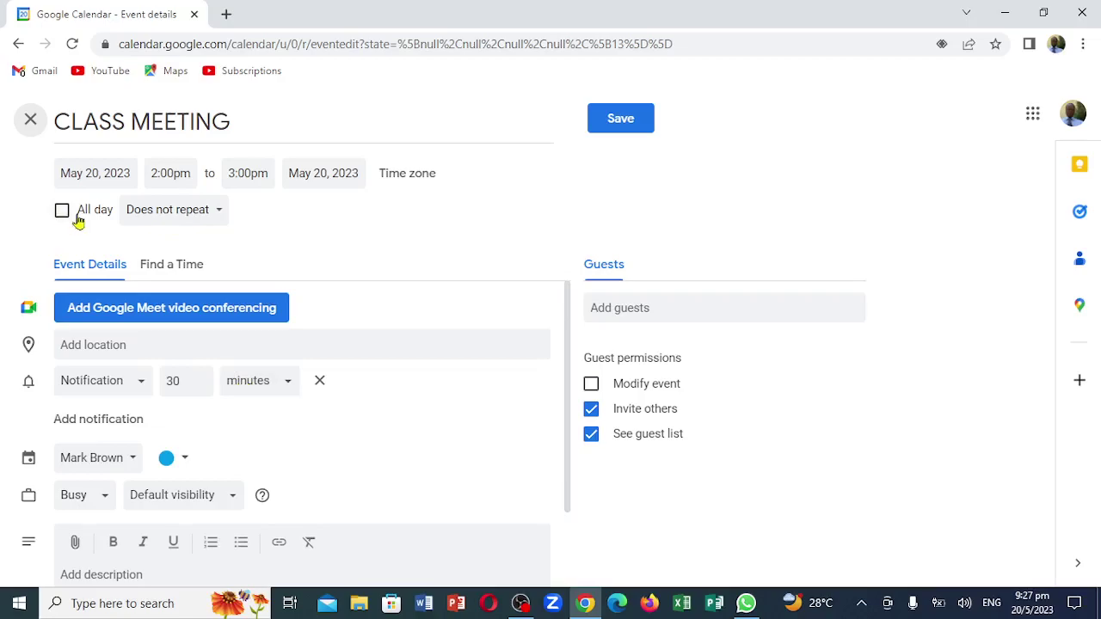
left_click(221, 214)
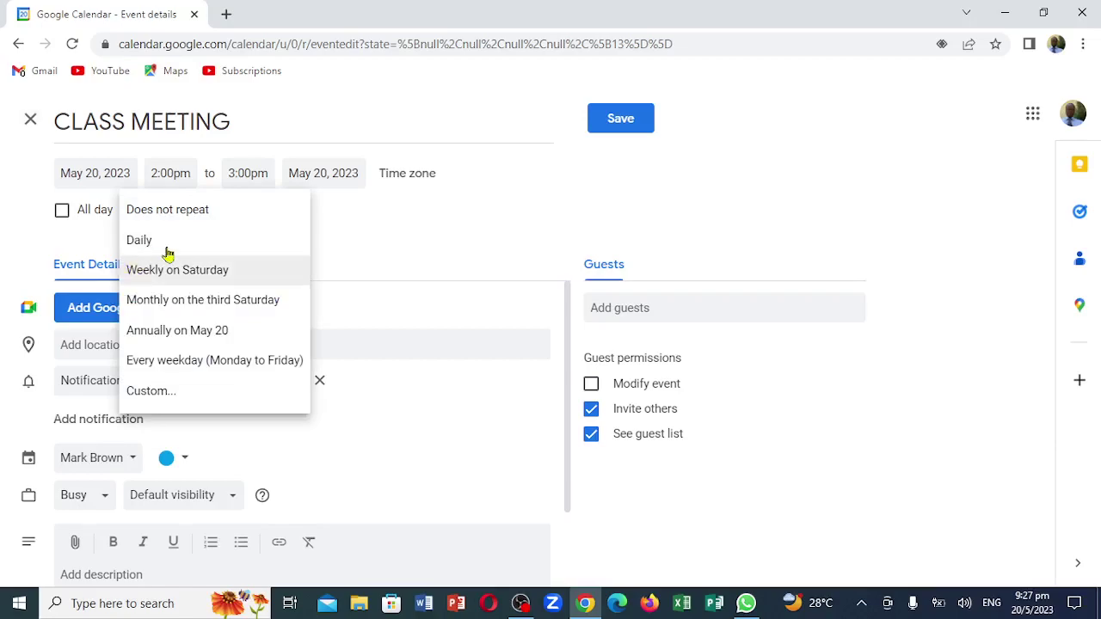
left_click(471, 241)
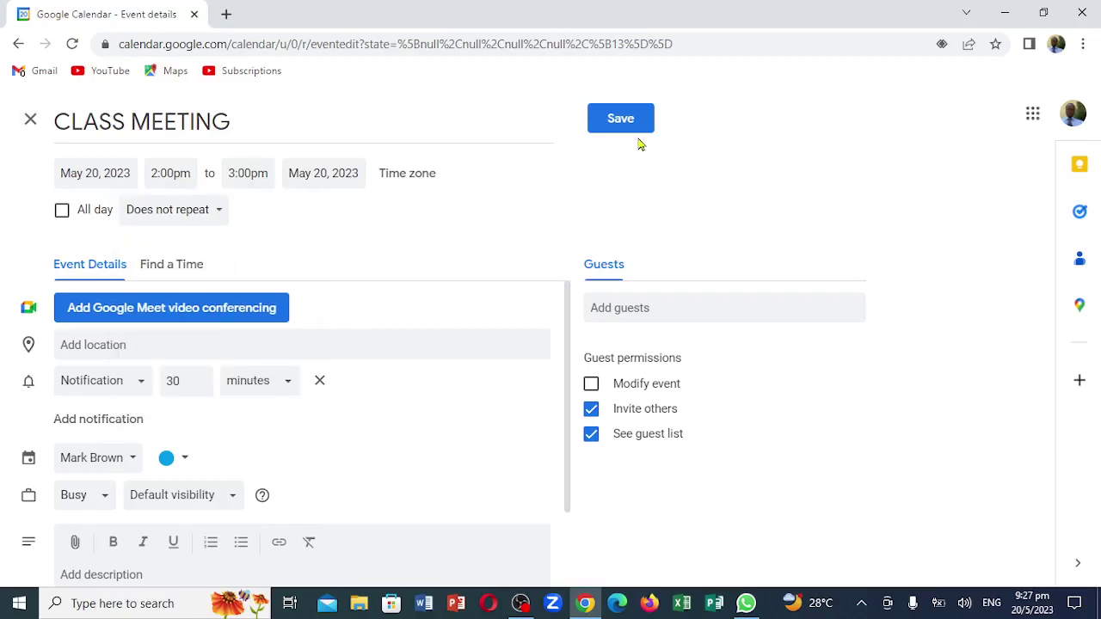
left_click(630, 123)
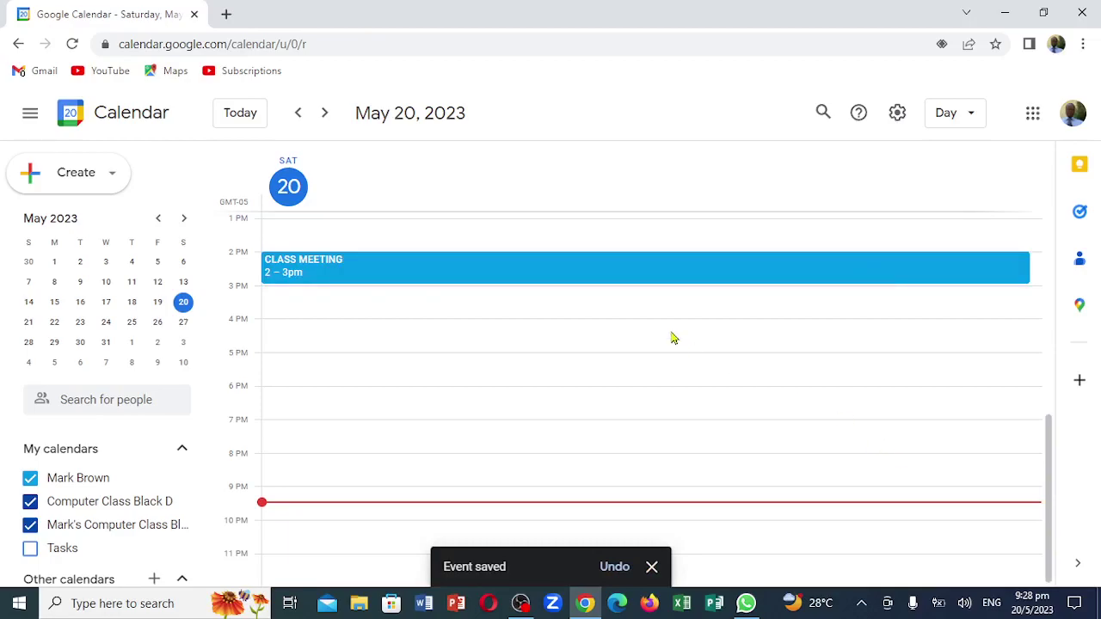
right_click(558, 277)
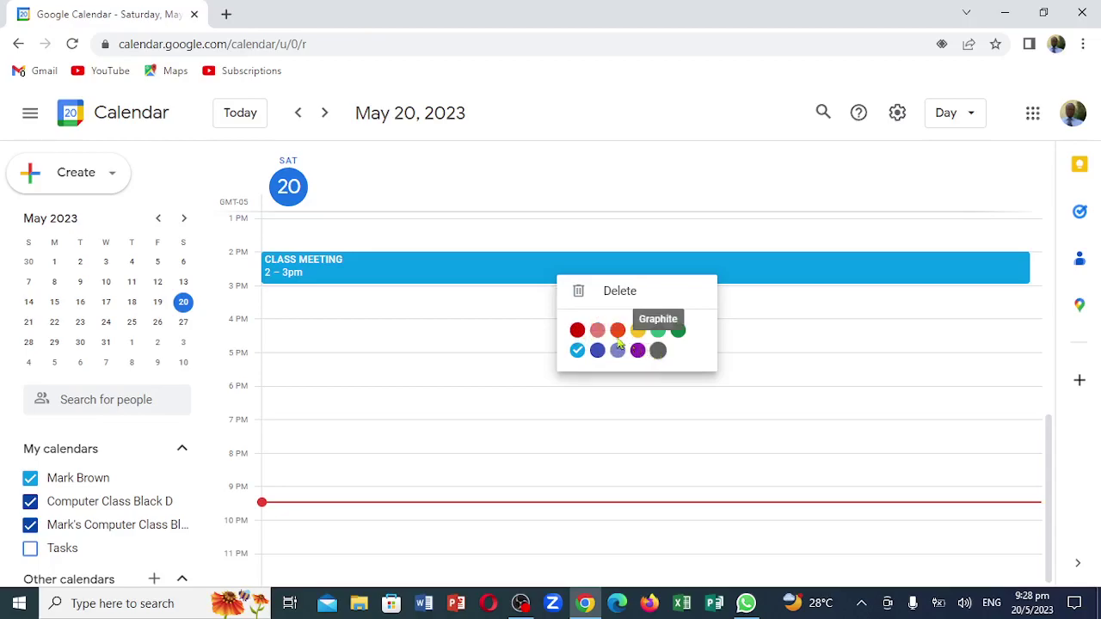
left_click(459, 281)
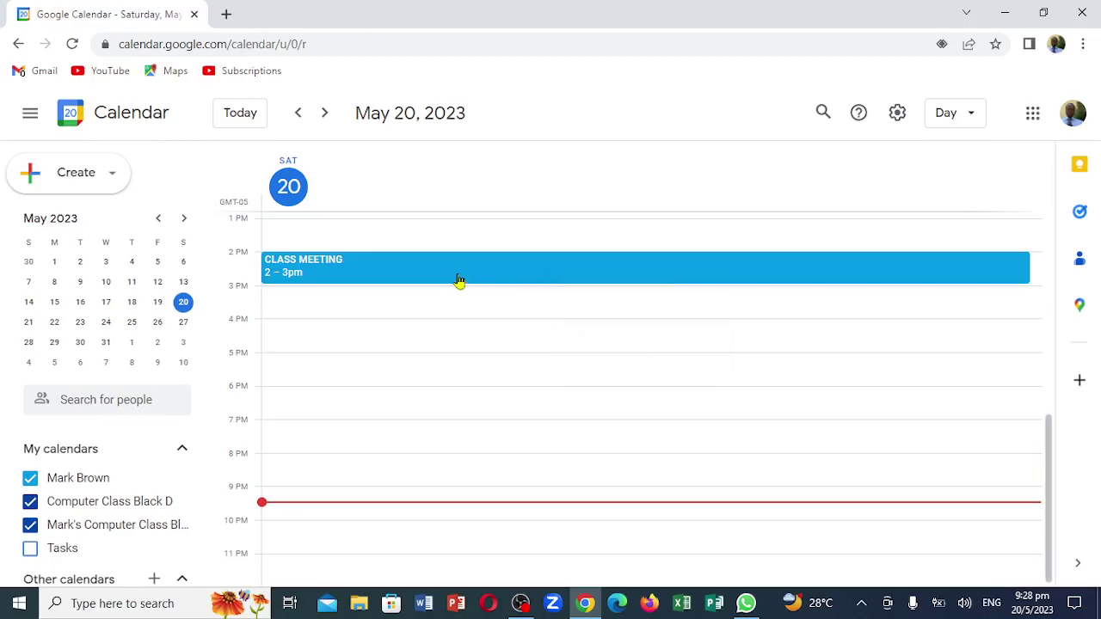
left_click(460, 280)
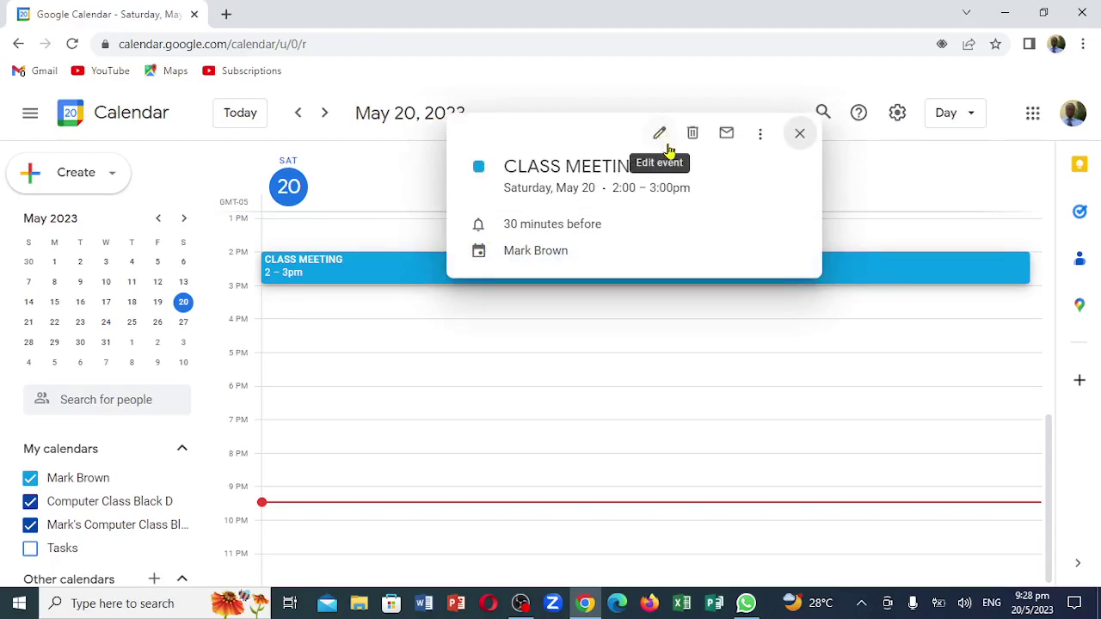
left_click(766, 139)
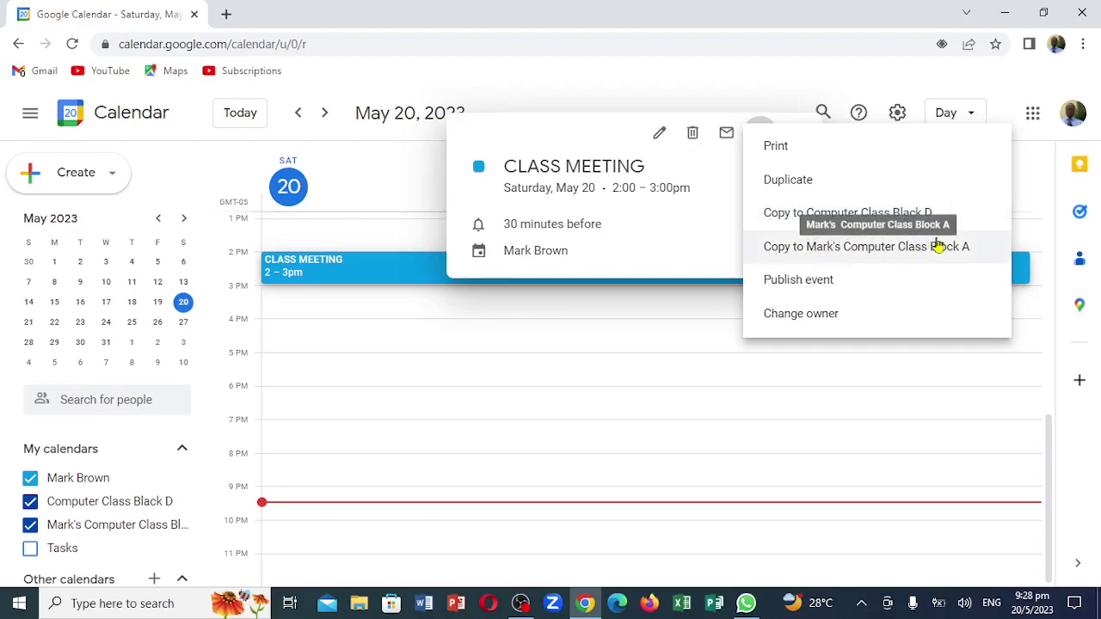
left_click(634, 347)
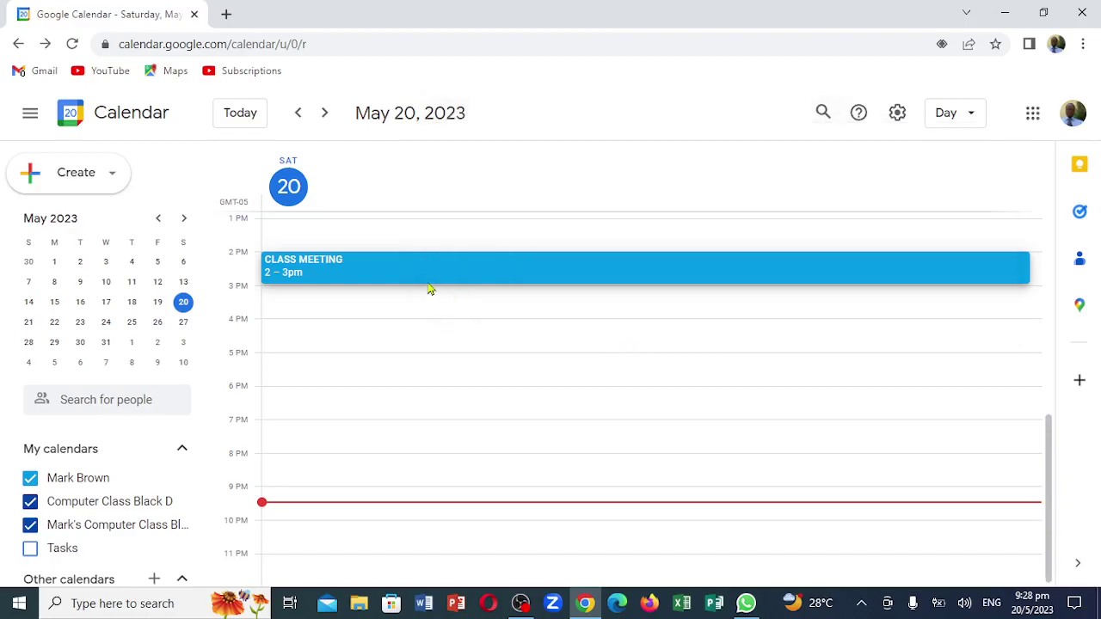
Attach a Google Meet video conferencing link to the CLASS MEETING event.
left_click(290, 274)
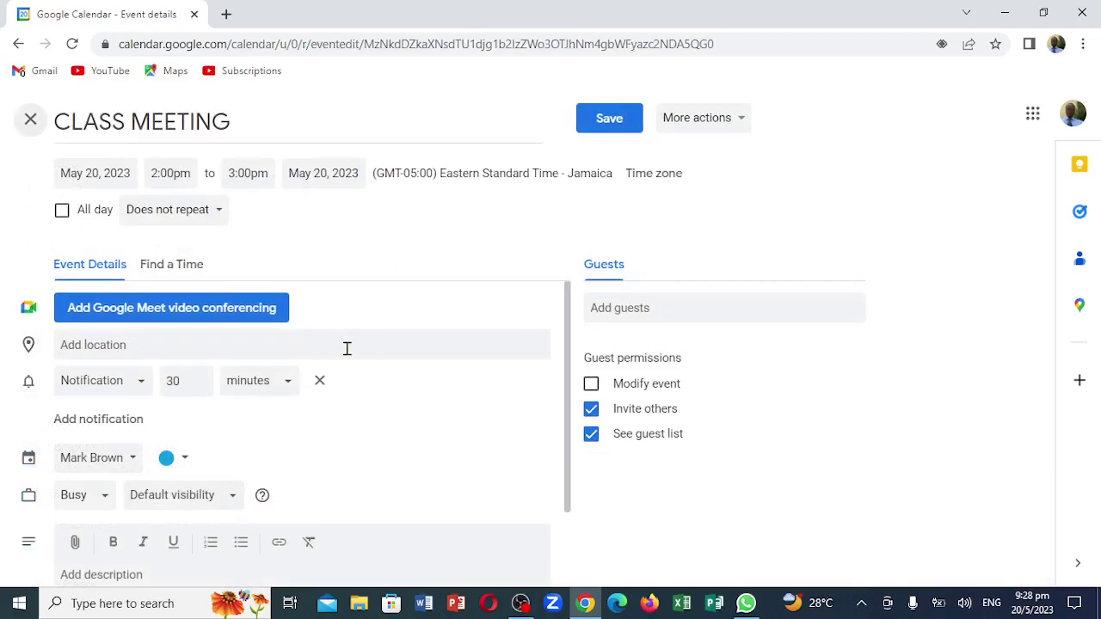
left_click(213, 308)
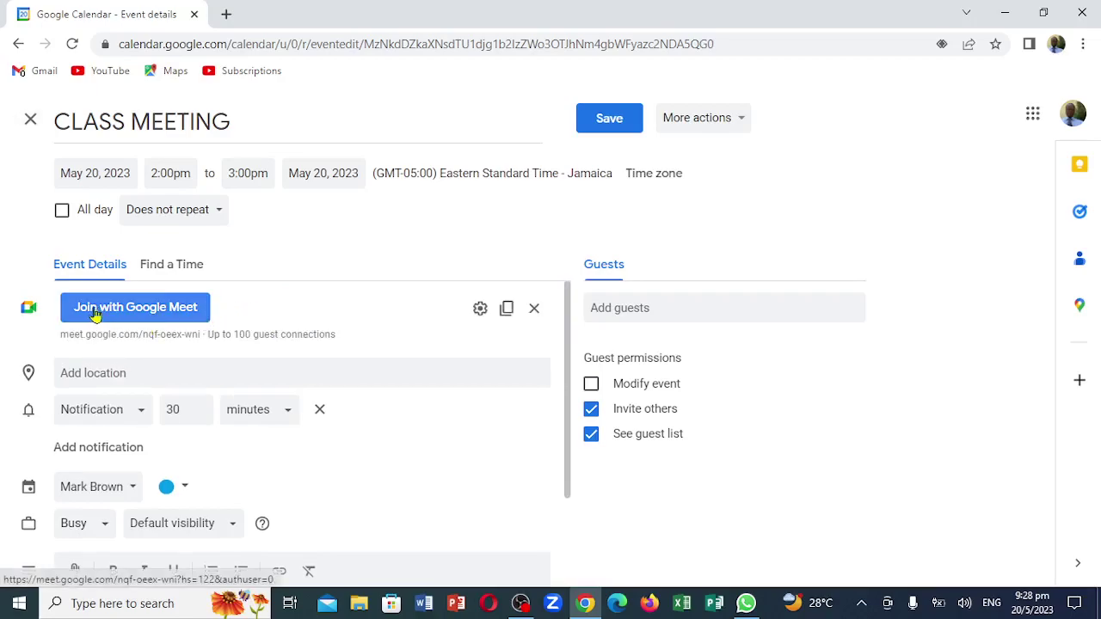
Join the CLASS MEETING Google Meet call in a new Chrome tab.
left_click(160, 306)
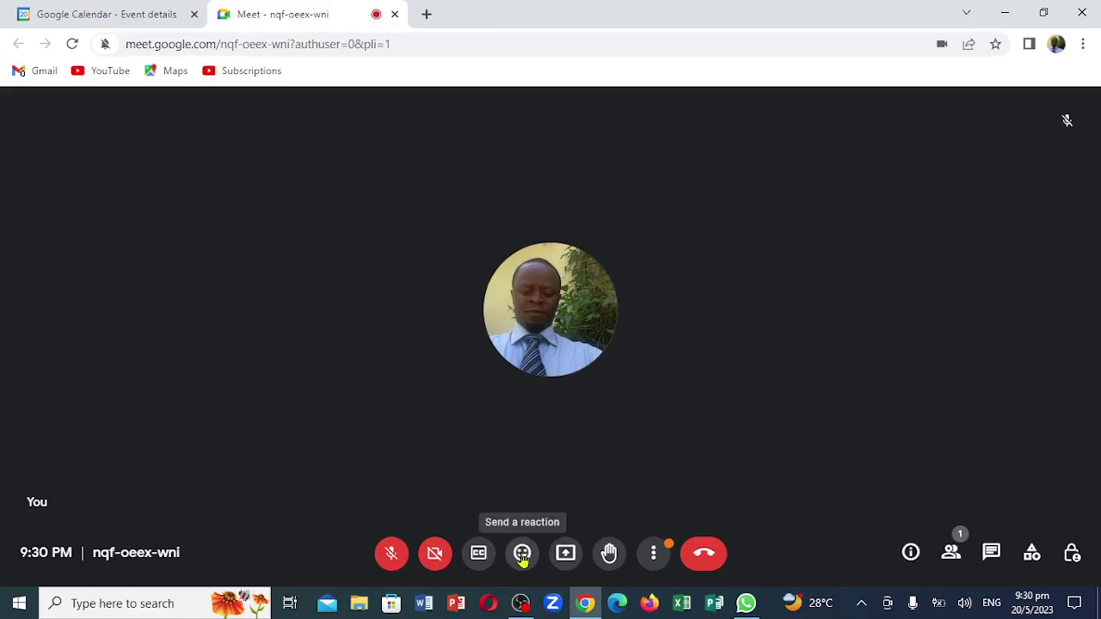
Show the emoji reactions bar, then the More options menu in the Meet call.
left_click(523, 555)
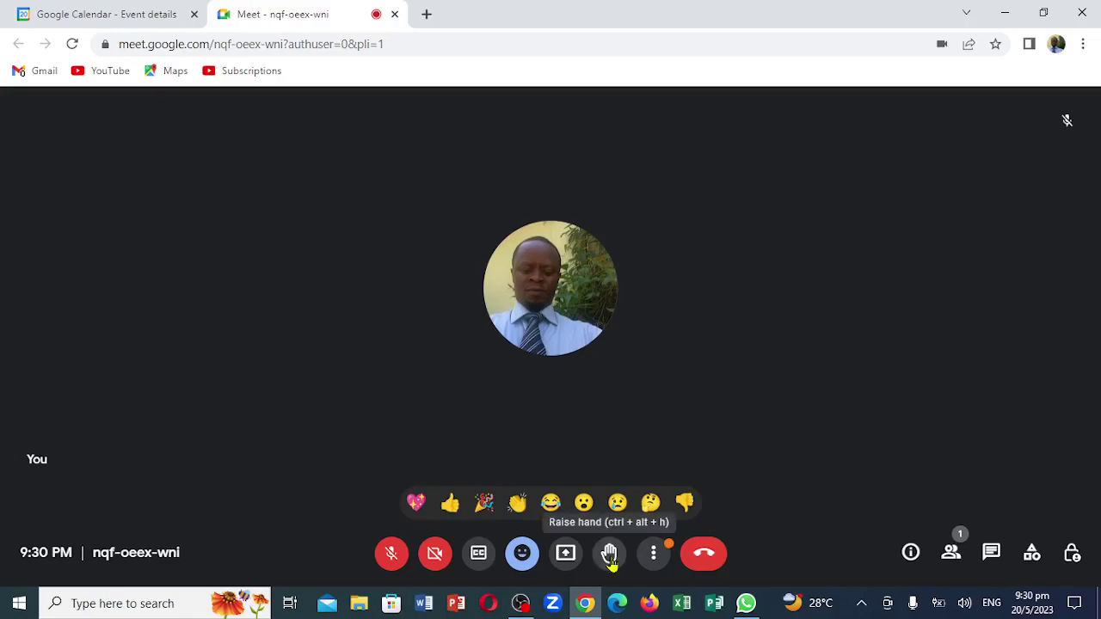
left_click(653, 553)
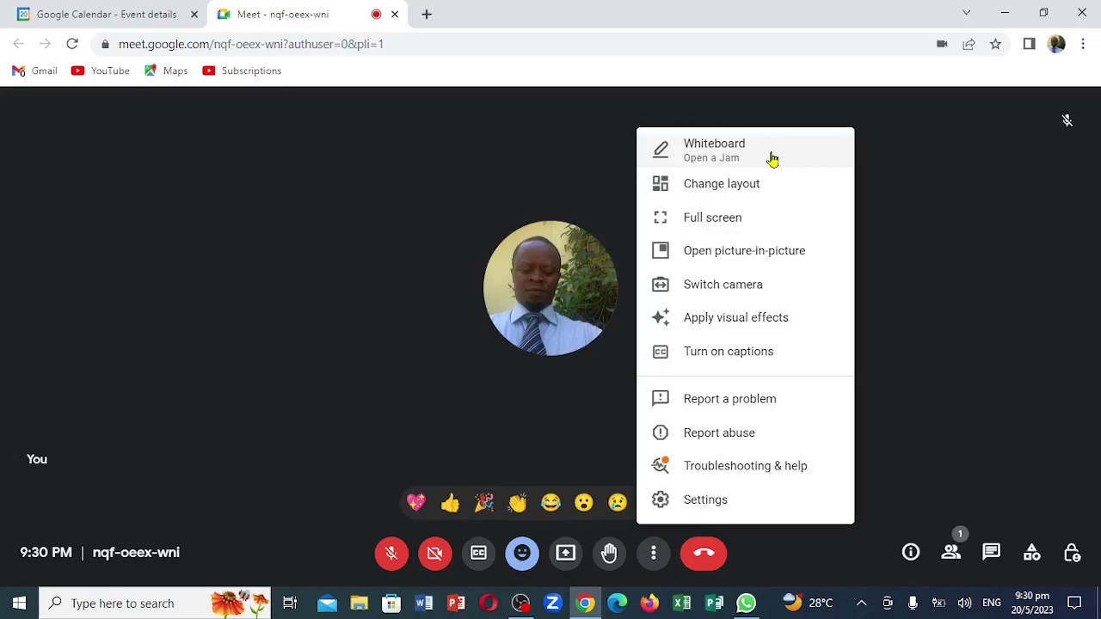
Dismiss More options, then view and close the In-call messages panel.
left_click(911, 553)
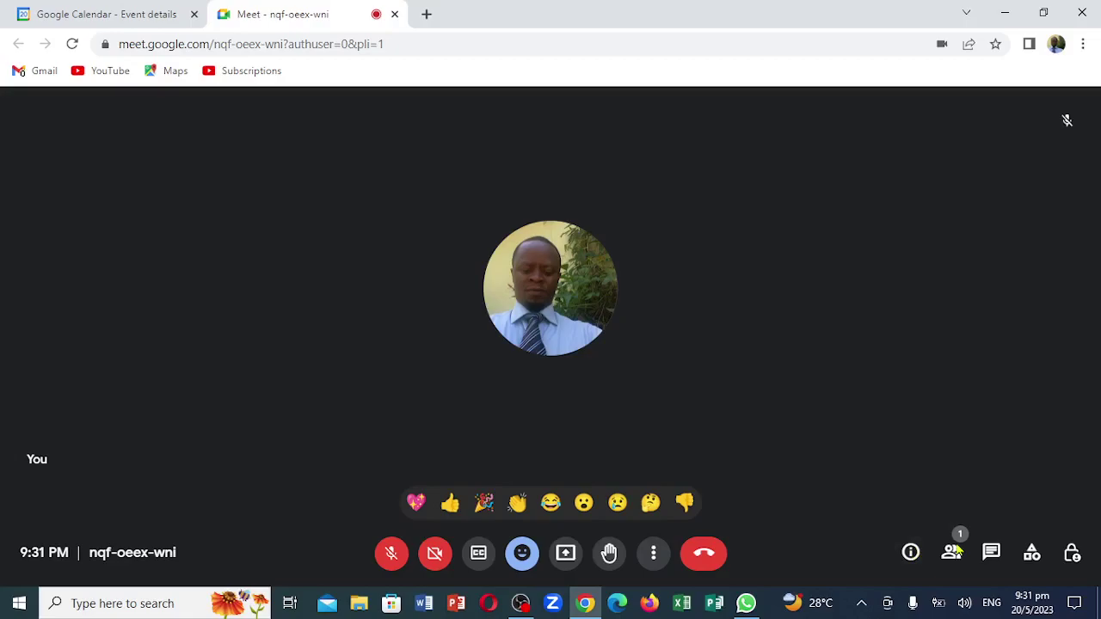
left_click(991, 553)
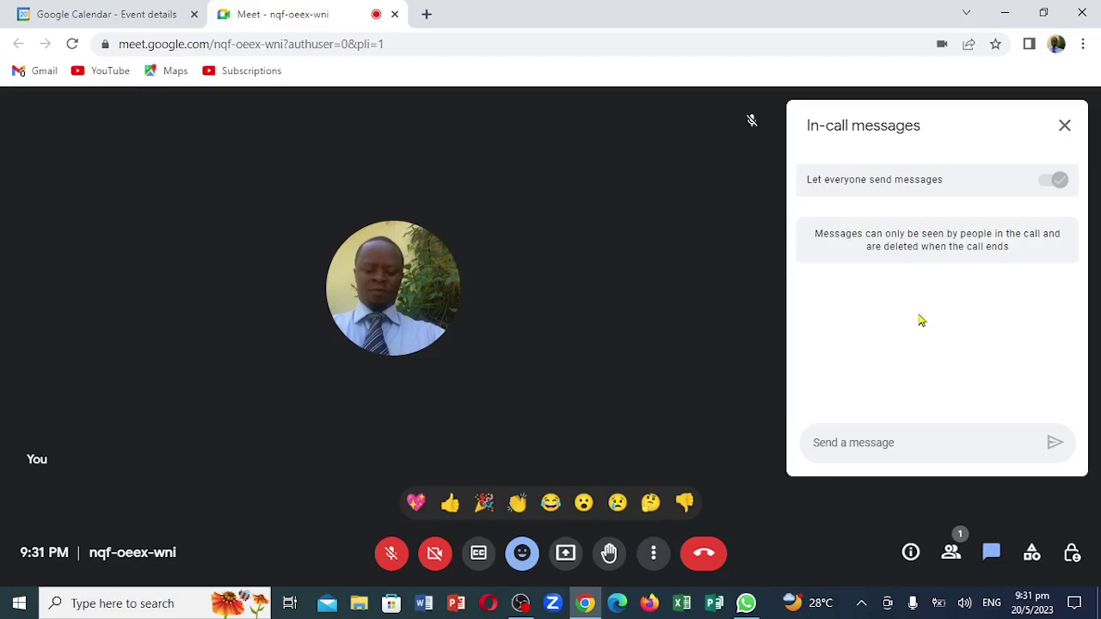
left_click(991, 552)
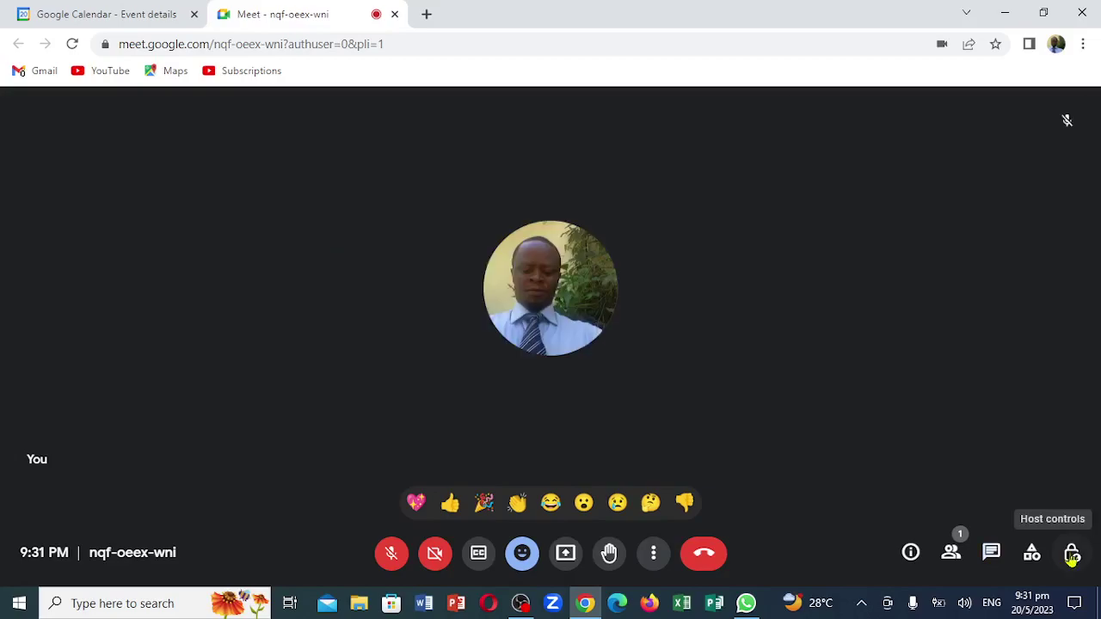